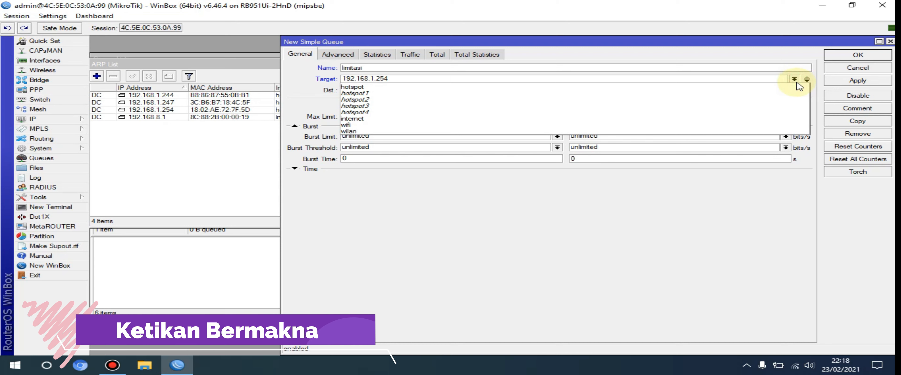
Step: Add a second target entry to the new simple queue and set it to the hotspot interface
{"action": "left_click", "coordinate": [795, 81]}
{"action": "left_click", "coordinate": [506, 77]}
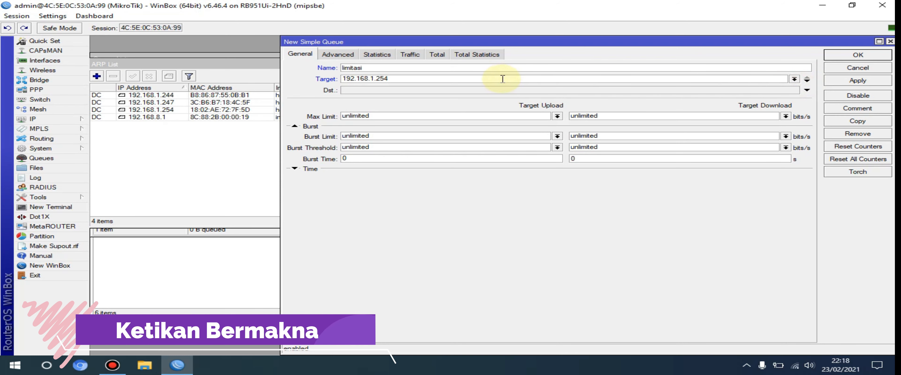
{"action": "left_click", "coordinate": [807, 79]}
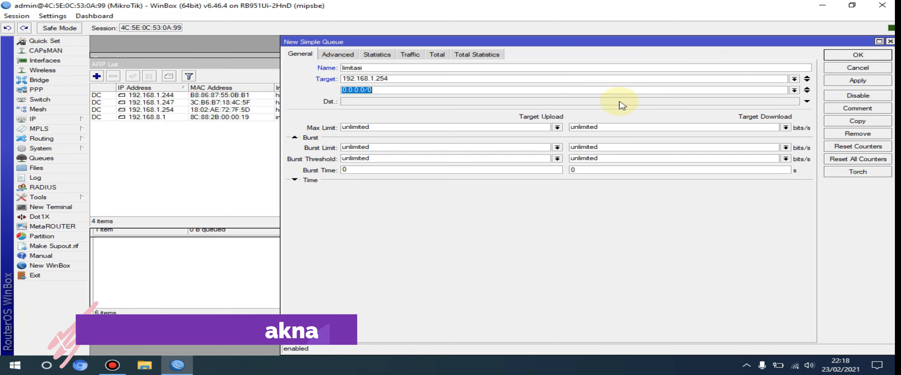
{"action": "left_click", "coordinate": [551, 90]}
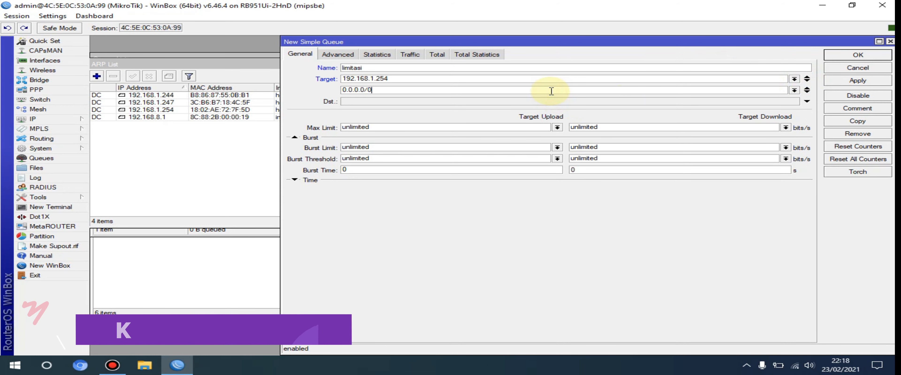
{"action": "key", "text": "BackSpace"}
{"action": "key", "text": "BackSpace"}
{"action": "key", "text": "BackSpace"}
{"action": "key", "text": "BackSpace"}
{"action": "key", "text": "BackSpace"}
{"action": "key", "text": "BackSpace"}
{"action": "key", "text": "BackSpace"}
{"action": "key", "text": "BackSpace"}
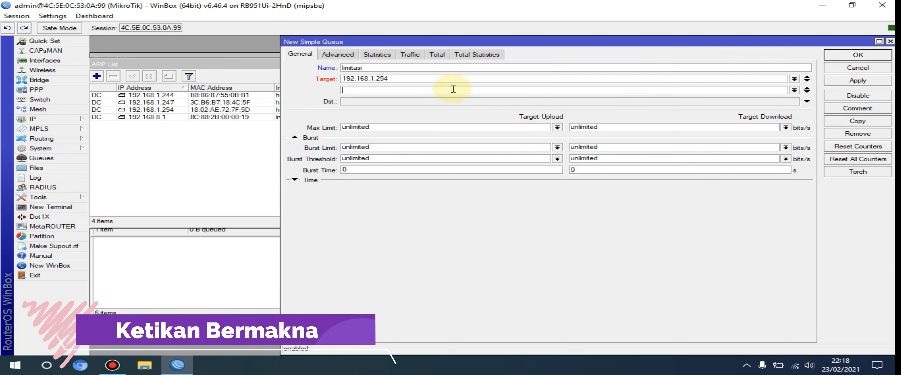
{"action": "left_click", "coordinate": [794, 90]}
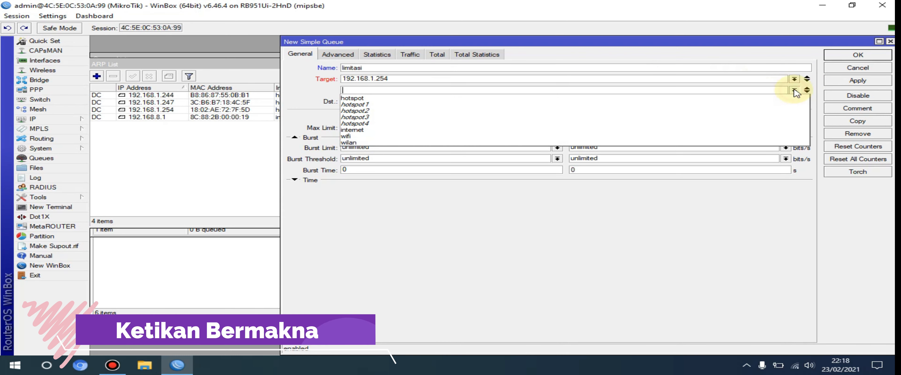
{"action": "left_click", "coordinate": [362, 99]}
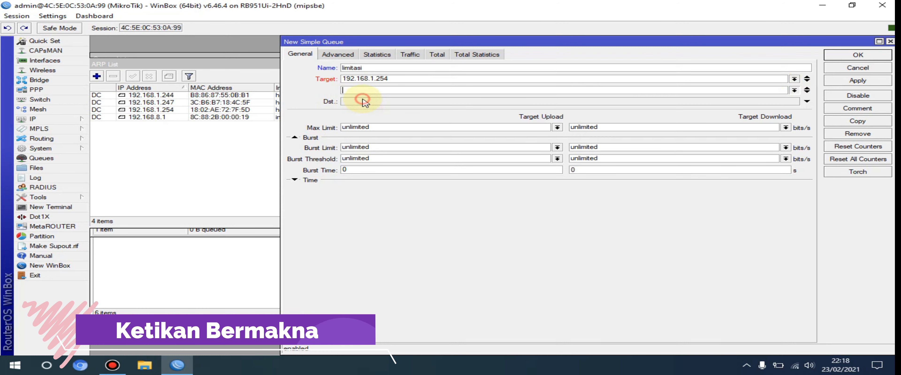
{"action": "left_click", "coordinate": [794, 91]}
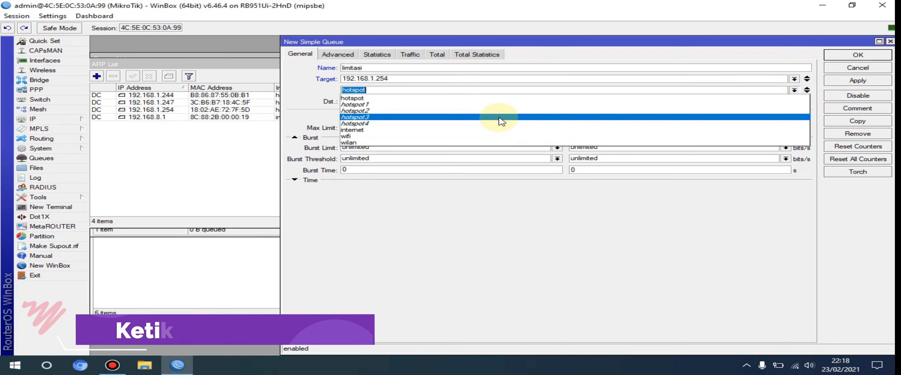
{"action": "left_click", "coordinate": [810, 94]}
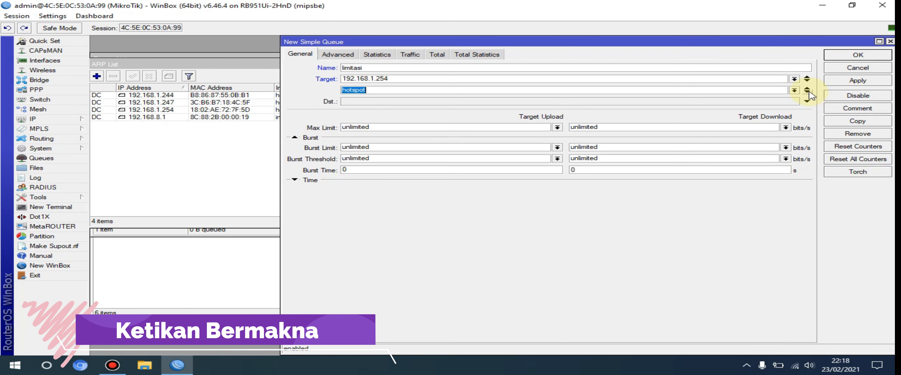
Step: Add a third target entry to the queue and set it to hotspot3
{"action": "left_click", "coordinate": [809, 93]}
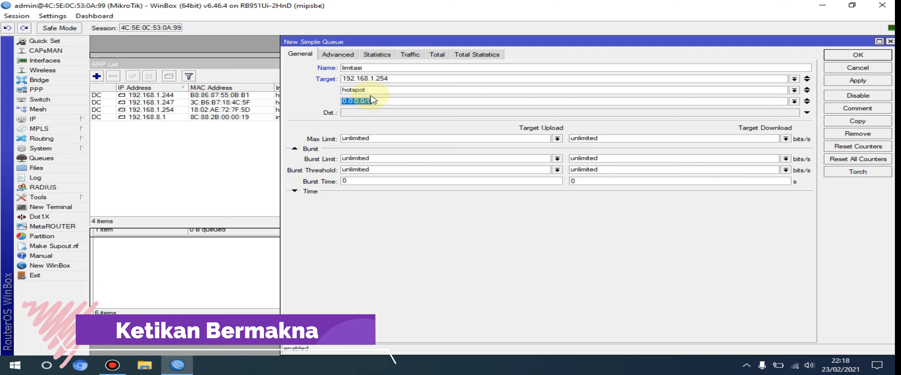
{"action": "left_click", "coordinate": [794, 102]}
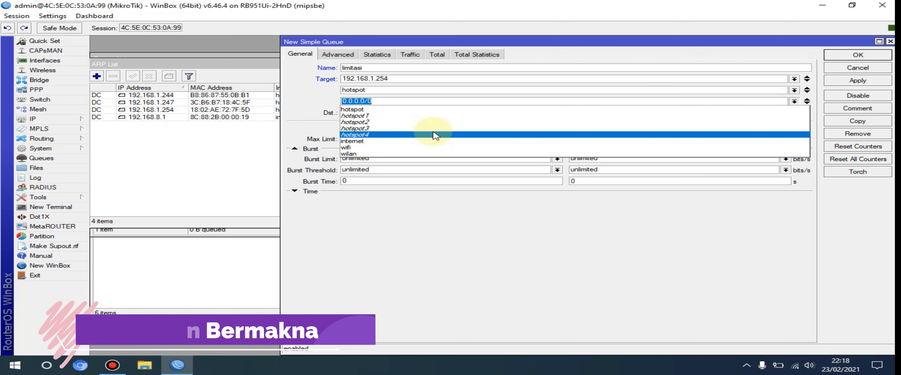
{"action": "left_click", "coordinate": [439, 128]}
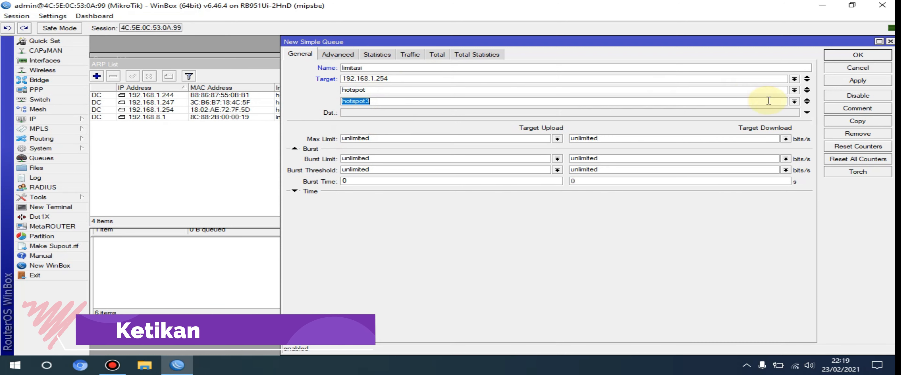
Step: Remove the hotspot and hotspot3 targets, keeping only 192.168.1.254 as the queue's target
{"action": "left_click", "coordinate": [807, 100]}
{"action": "left_click", "coordinate": [807, 92]}
{"action": "left_click", "coordinate": [807, 88]}
{"action": "left_click", "coordinate": [807, 89]}
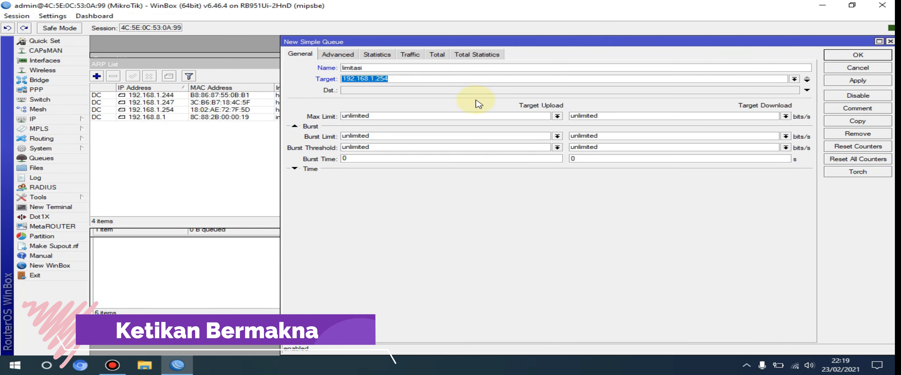
{"action": "left_click", "coordinate": [415, 78]}
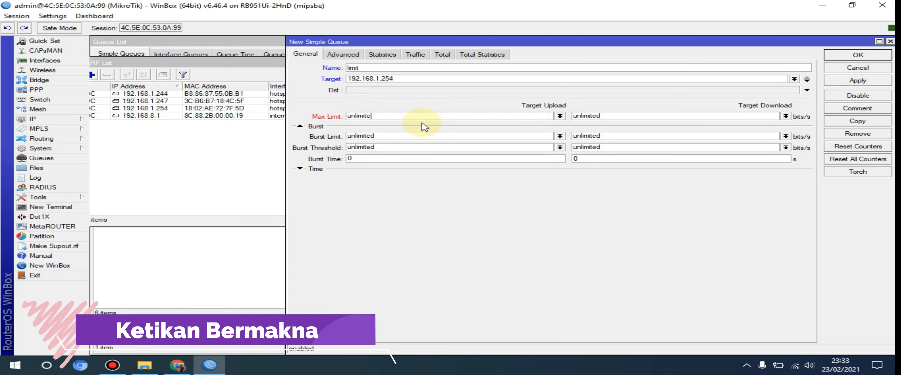
Step: Set the queue's max limit to 10M for target upload and 5M for target download
{"action": "key", "text": "BackSpace"}
{"action": "key", "text": "BackSpace"}
{"action": "key", "text": "BackSpace"}
{"action": "key", "text": "BackSpace"}
{"action": "key", "text": "BackSpace"}
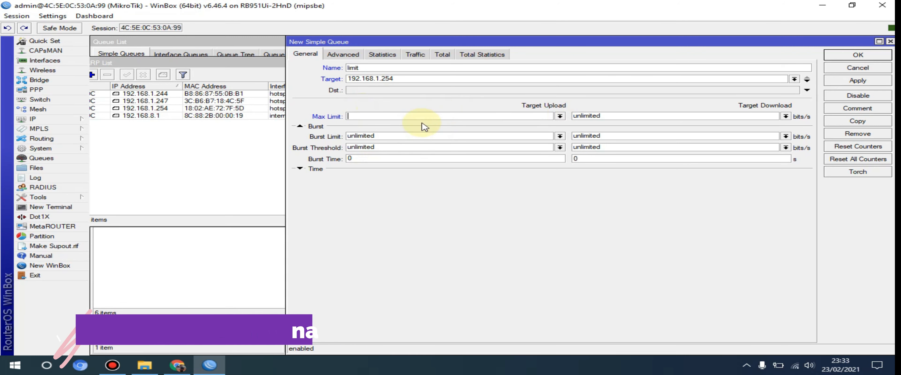
{"action": "type", "text": "10M"}
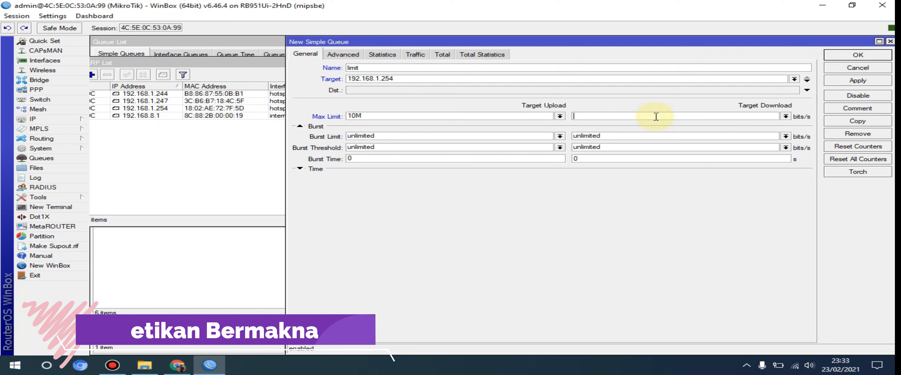
{"action": "type", "text": "5M"}
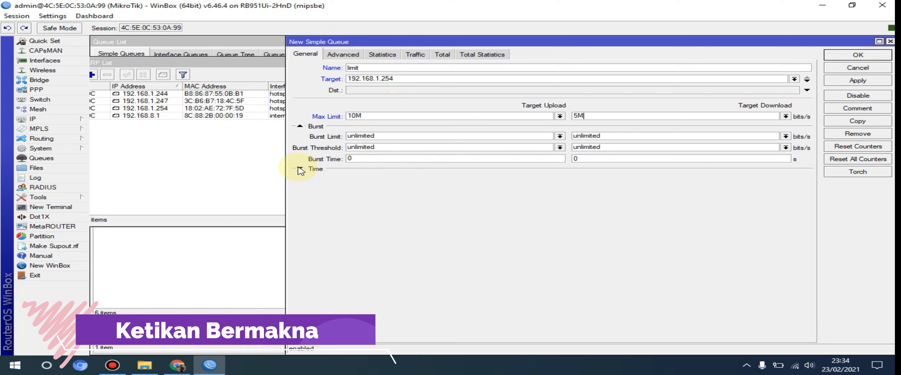
Step: Expand the queue's time settings and clear both the start time and the end time
{"action": "left_click", "coordinate": [300, 169]}
{"action": "double_click", "coordinate": [375, 178]}
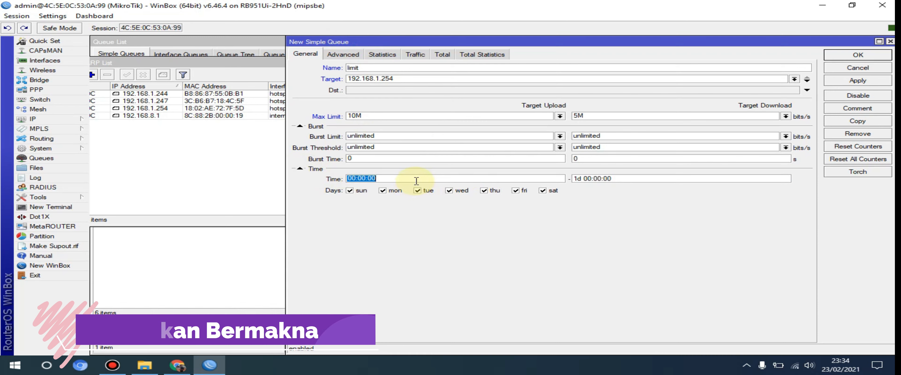
{"action": "key", "text": "BackSpace"}
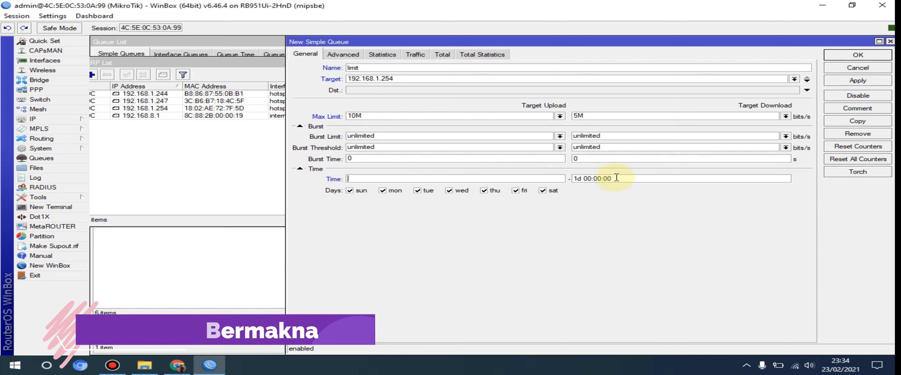
{"action": "left_click", "coordinate": [617, 178]}
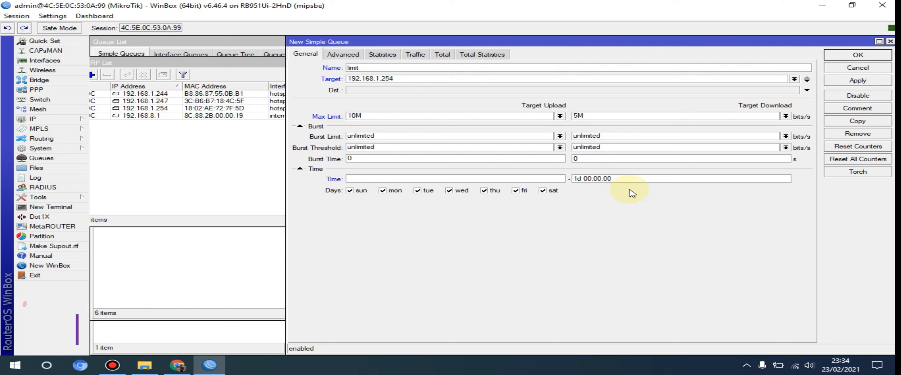
{"action": "key", "text": "BackSpace"}
{"action": "key", "text": "BackSpace"}
{"action": "key", "text": "BackSpace"}
{"action": "key", "text": "BackSpace"}
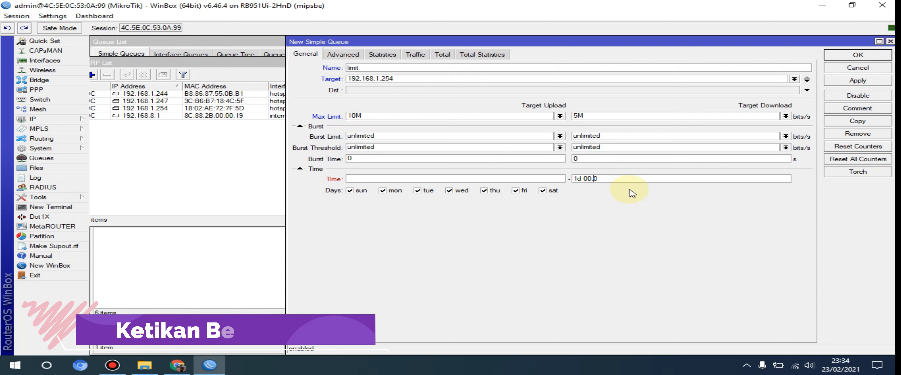
{"action": "key", "text": "BackSpace"}
{"action": "key", "text": "BackSpace"}
{"action": "key", "text": "BackSpace"}
{"action": "key", "text": "BackSpace"}
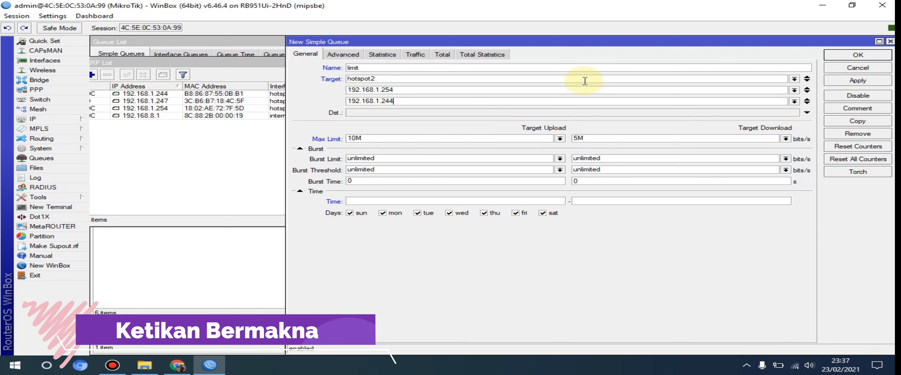
Step: Apply and save the new simple queue, and bring the Queue List to the front
{"action": "left_click", "coordinate": [876, 83]}
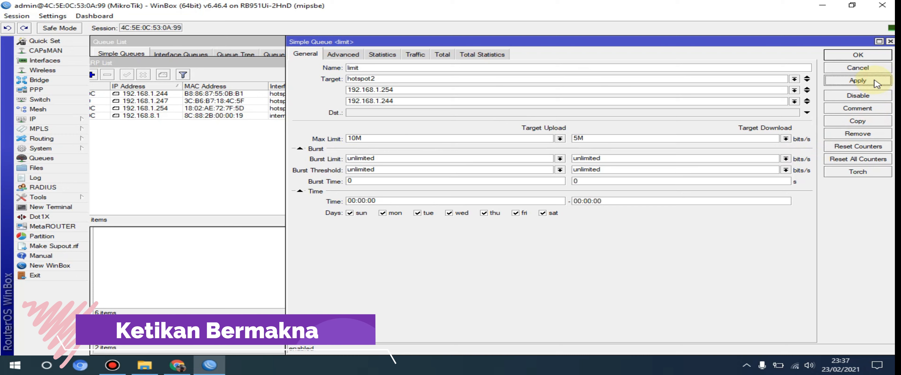
{"action": "left_click", "coordinate": [866, 56]}
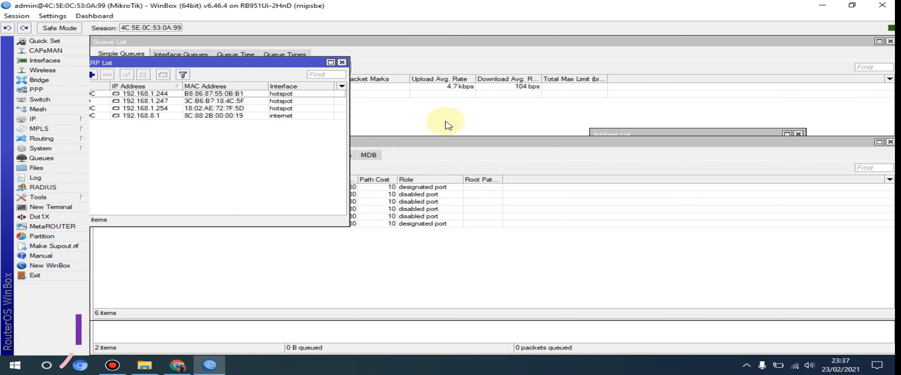
{"action": "left_click", "coordinate": [479, 166]}
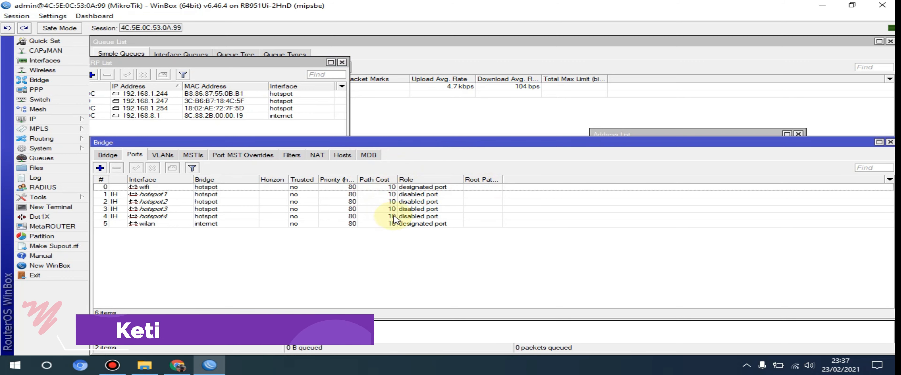
{"action": "left_click", "coordinate": [474, 101]}
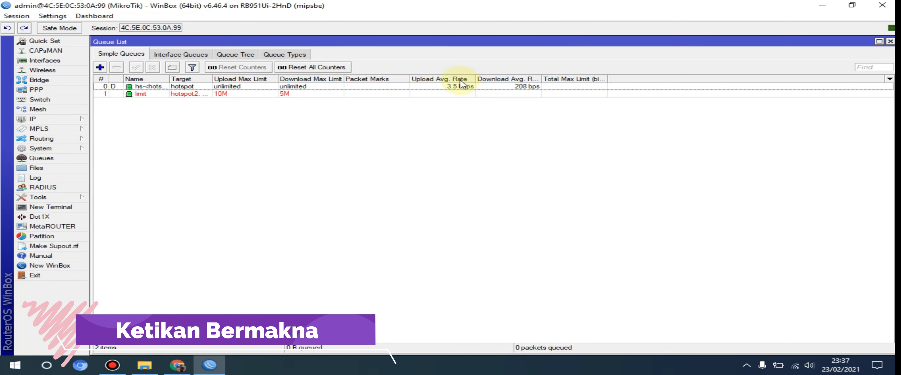
Step: Reopen the limit queue, collapse its time settings to remove the time restriction, and save the change
{"action": "double_click", "coordinate": [293, 95]}
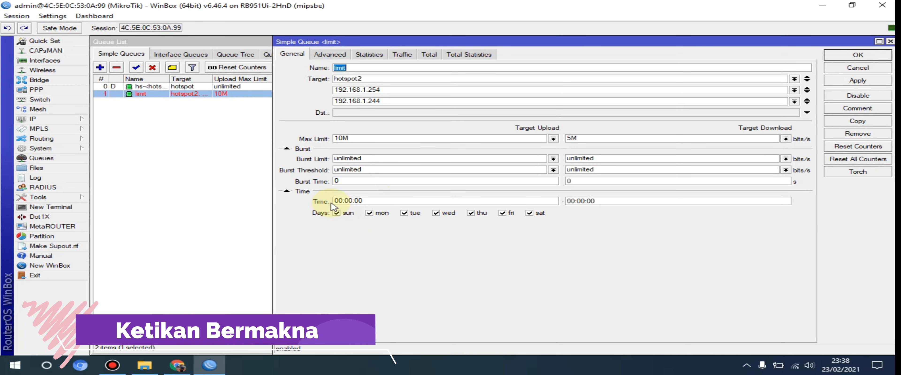
{"action": "left_click", "coordinate": [286, 191]}
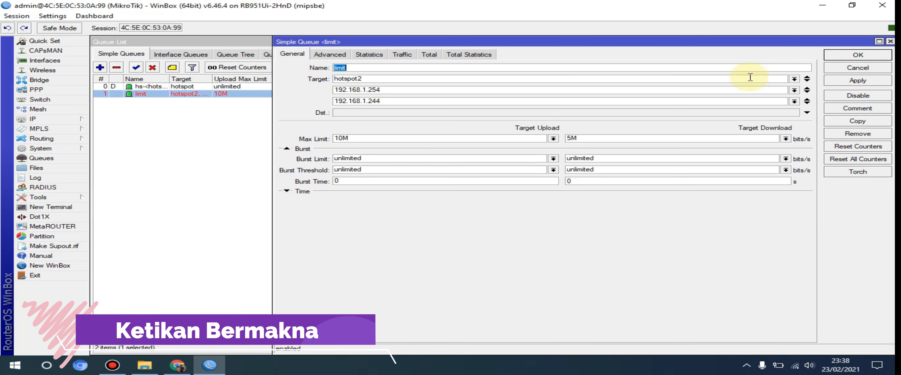
{"action": "left_click", "coordinate": [860, 81]}
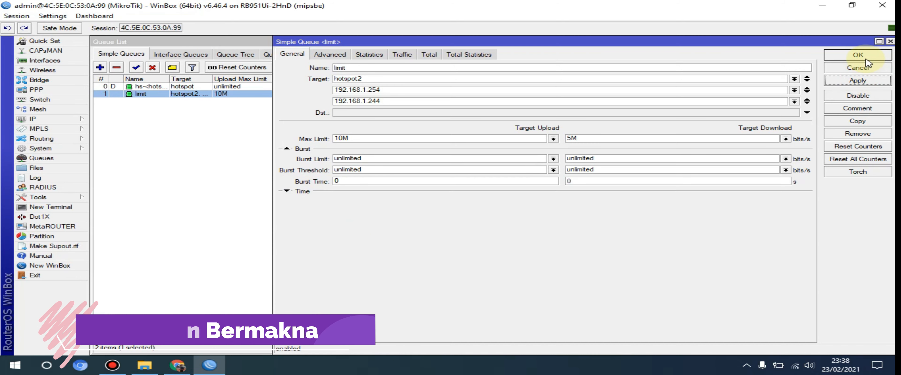
{"action": "left_click", "coordinate": [860, 55]}
Step: Move the dynamic hotspot queue below the limit queue and select the limit queue
{"action": "left_click_drag", "start_coordinate": [322, 86], "coordinate": [322, 101]}
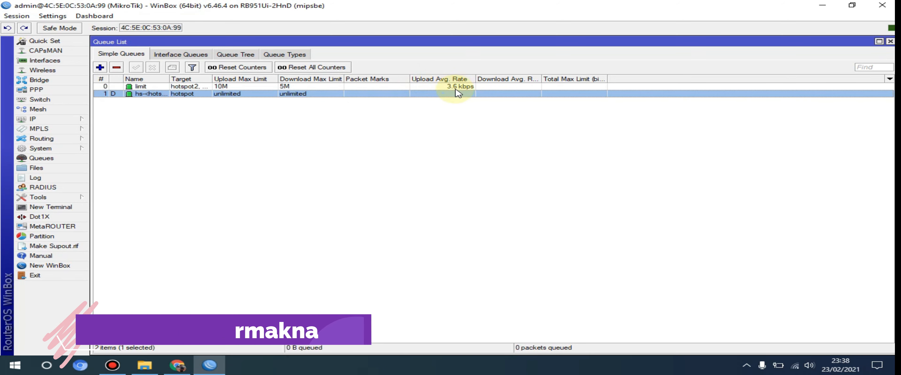
{"action": "left_click", "coordinate": [232, 86]}
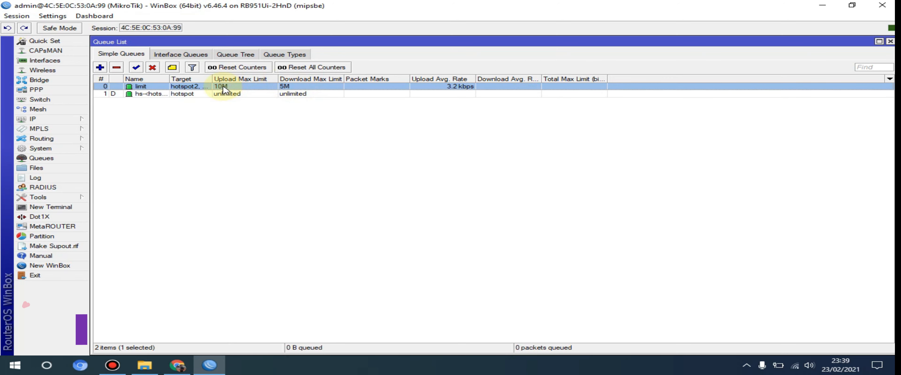